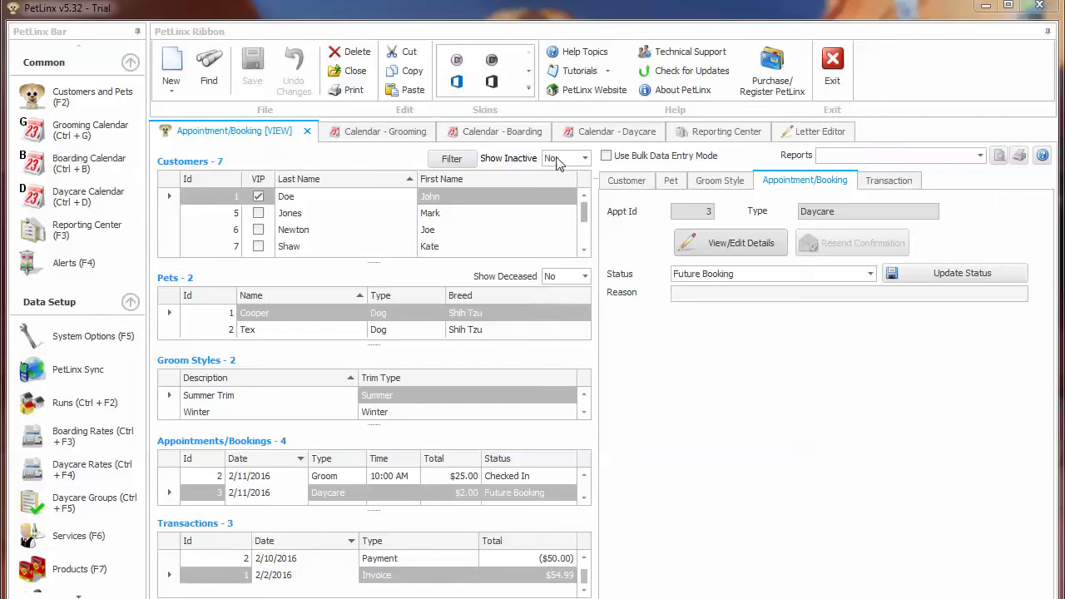
# Review the first VIP customer's record together with Cooper's pet details and Summer Trim groom style
pyautogui.click(624, 182)
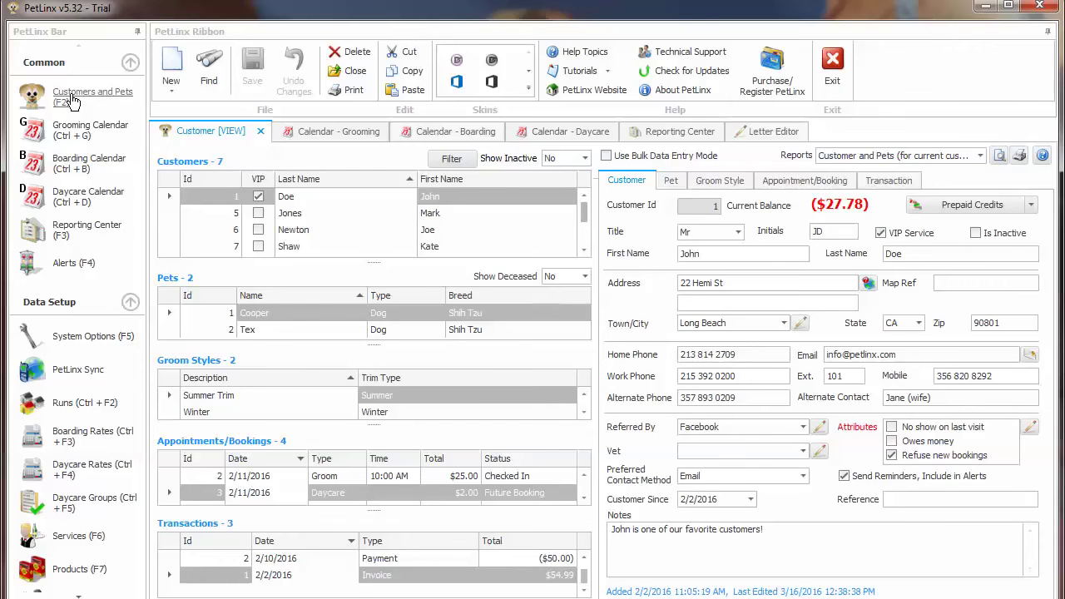
pyautogui.click(307, 198)
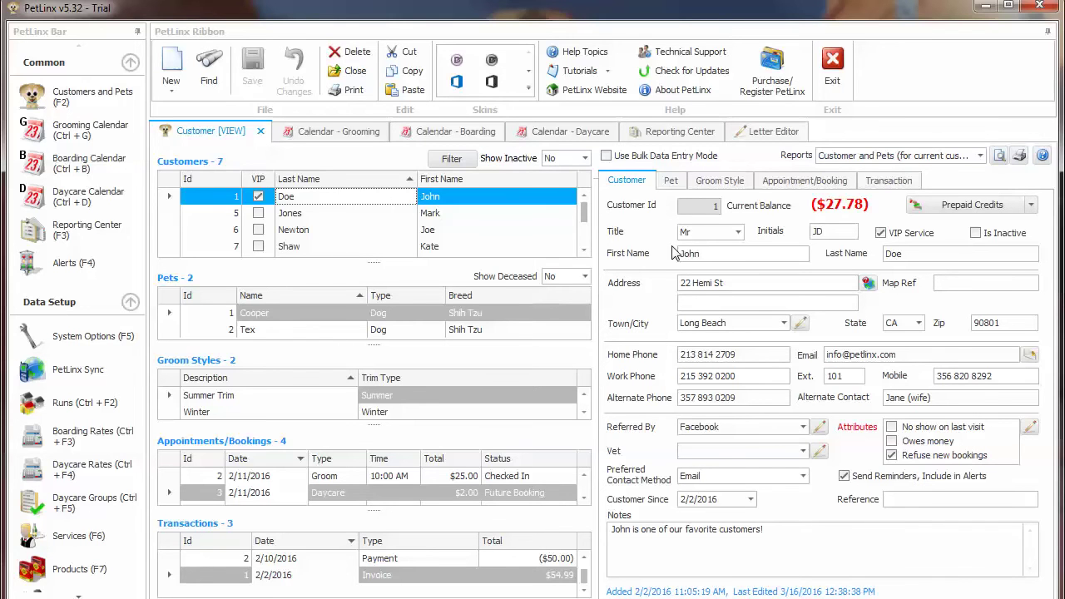
pyautogui.click(637, 186)
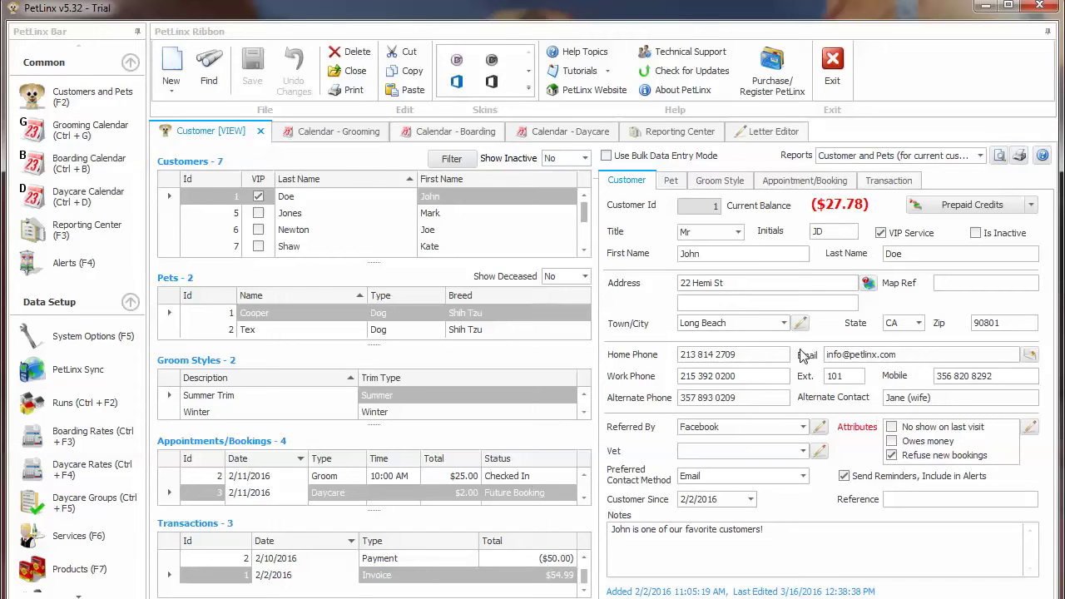
pyautogui.click(669, 183)
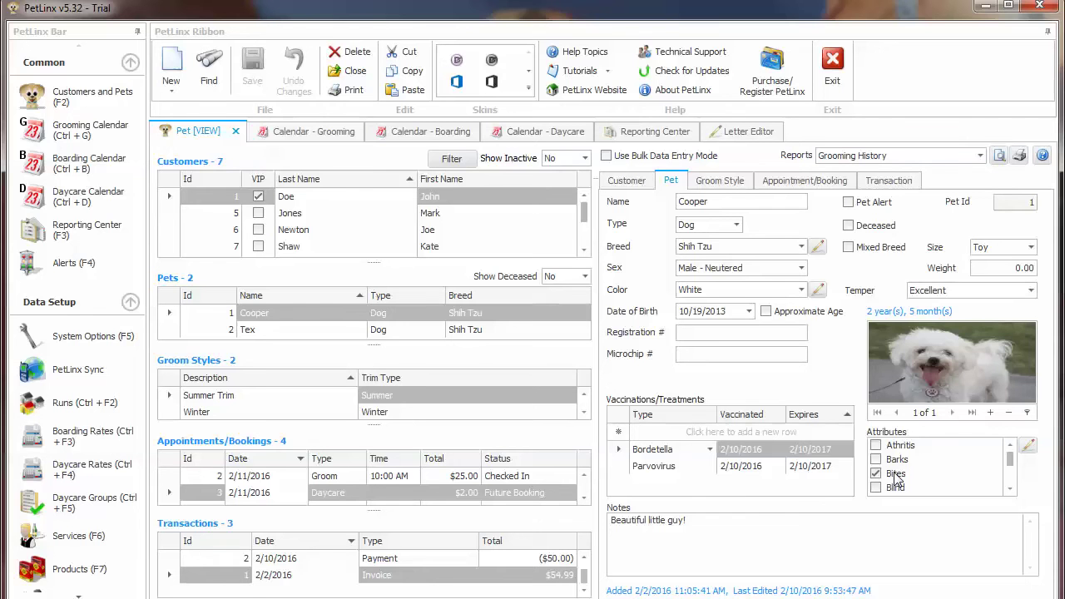
pyautogui.click(716, 183)
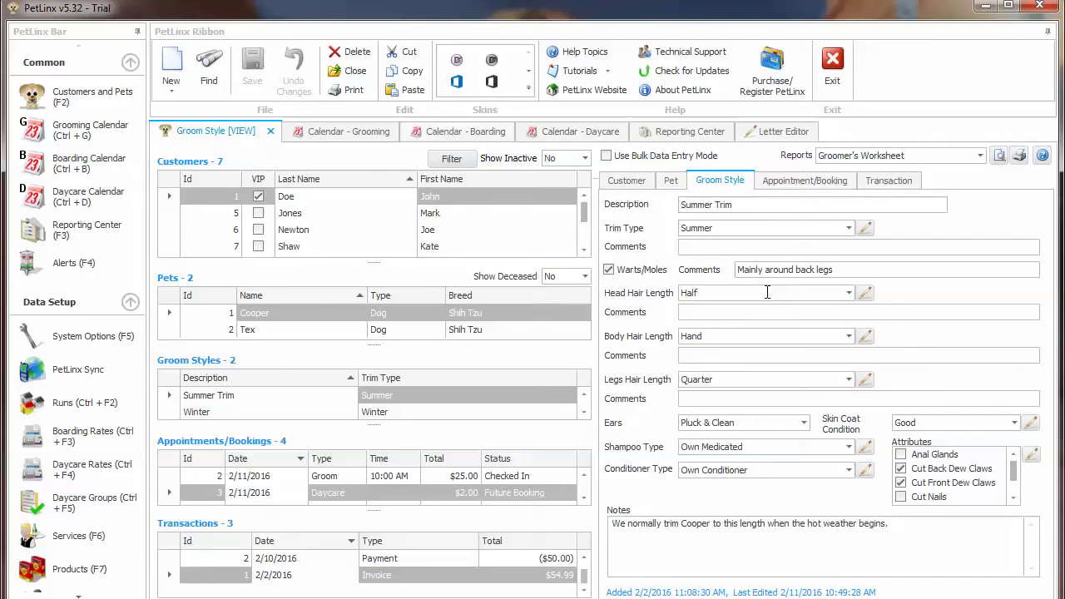
# View the details of the 2/11/2016 daycare booking, close them unchanged, and show the customer's 2/2/2016 invoice
pyautogui.click(801, 190)
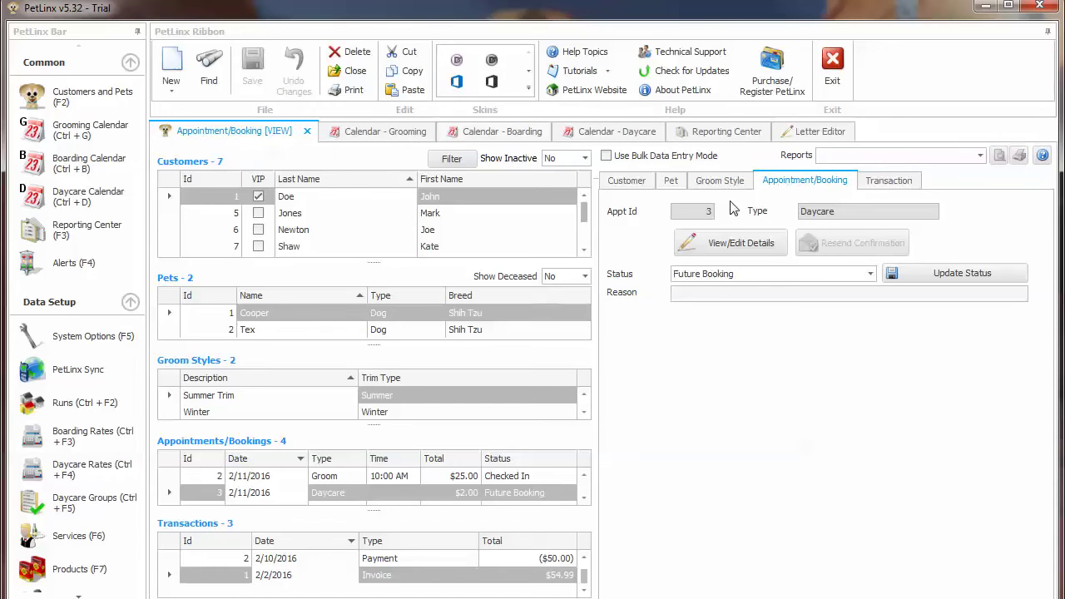
pyautogui.click(724, 258)
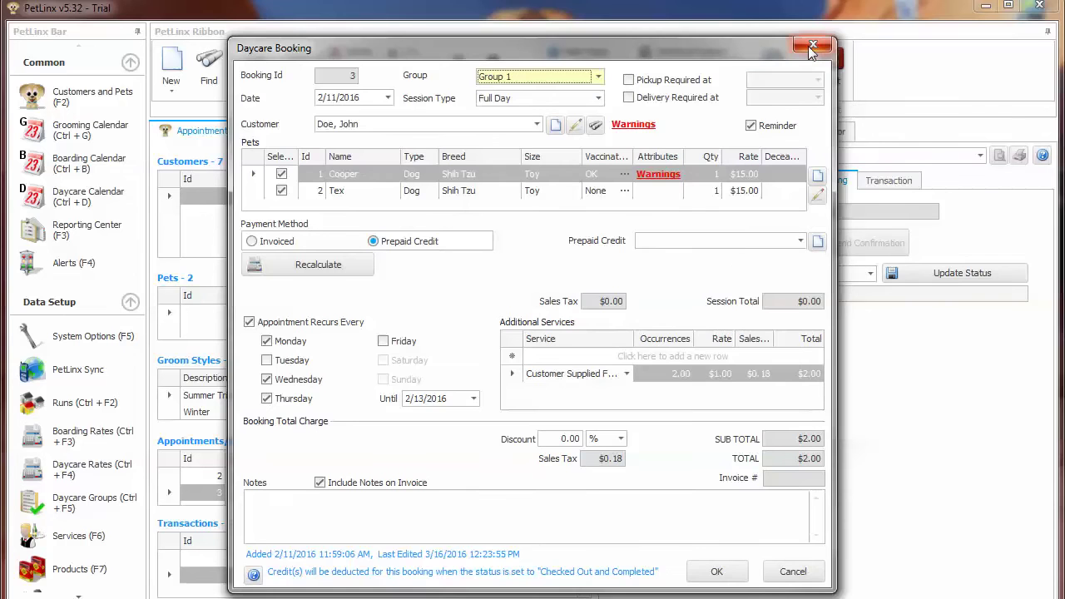
pyautogui.click(813, 46)
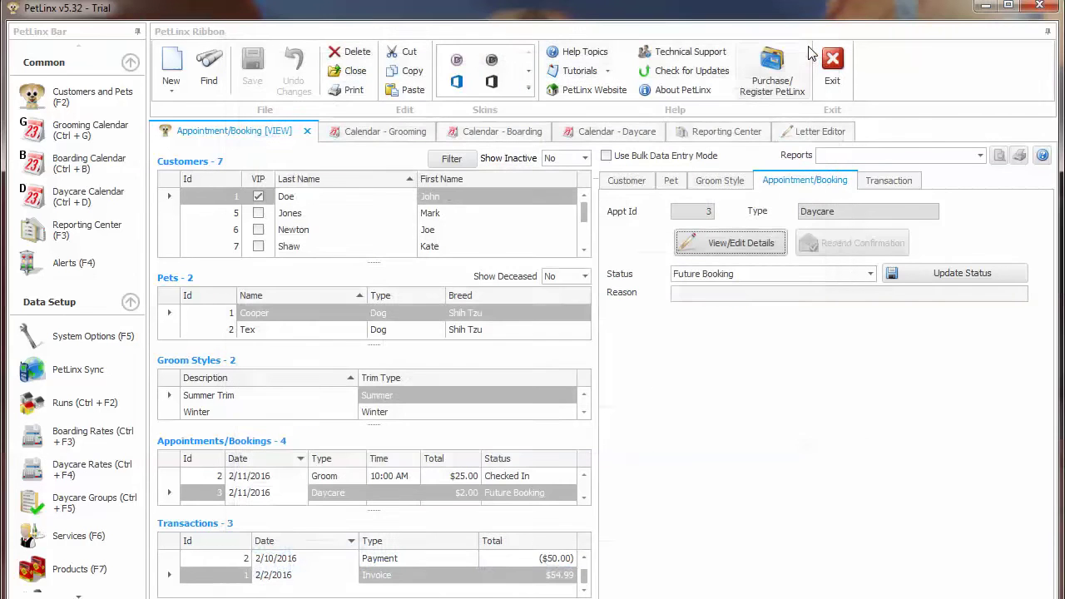
pyautogui.click(878, 183)
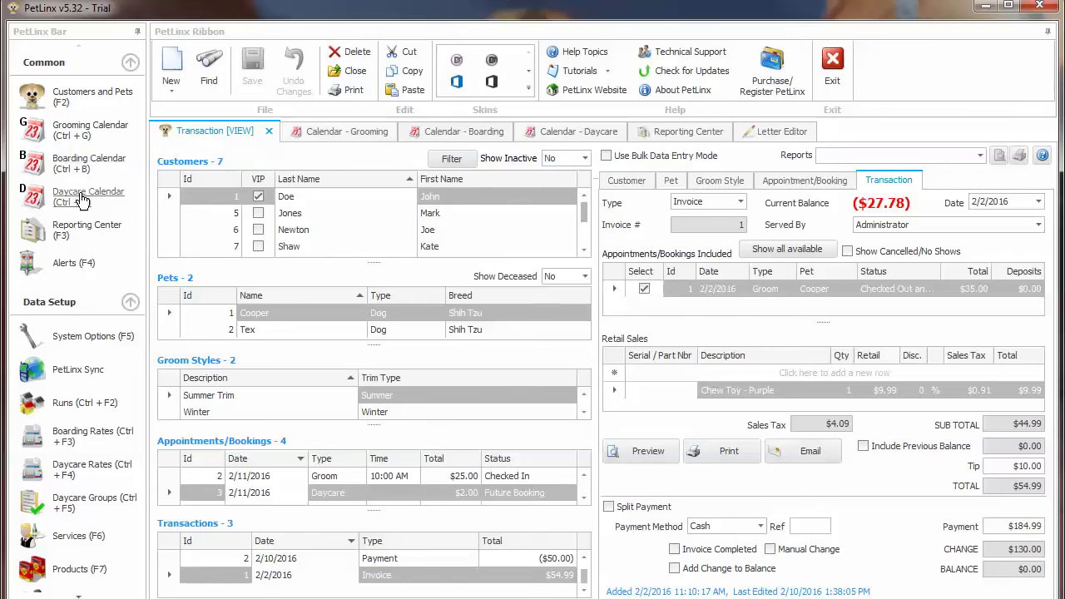
# View Cooper's 10:00 AM appointment on the grooming calendar and close it without changes
pyautogui.click(308, 133)
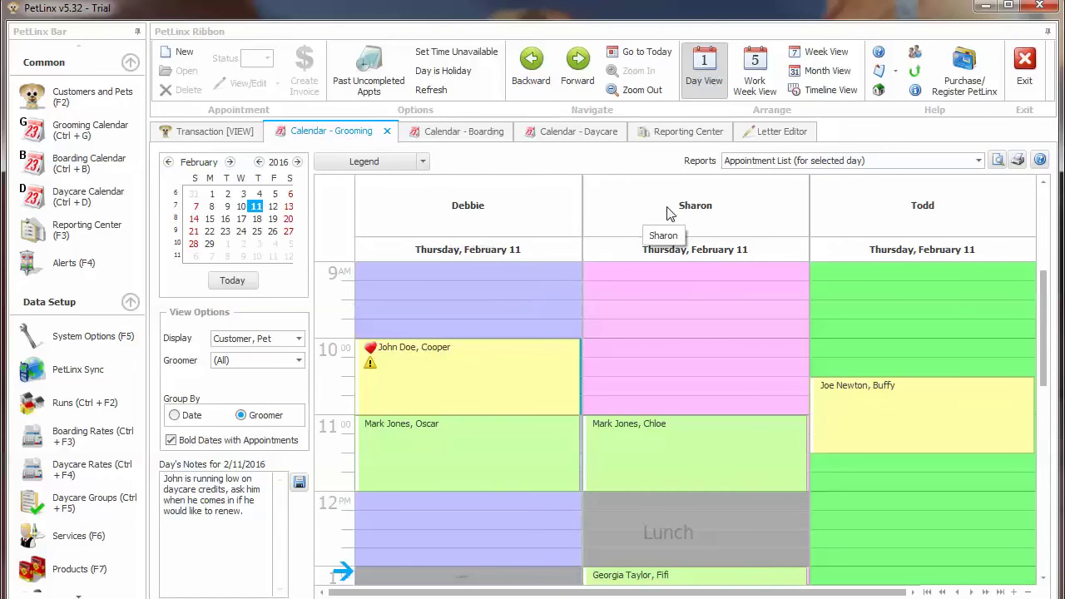
pyautogui.doubleClick(453, 385)
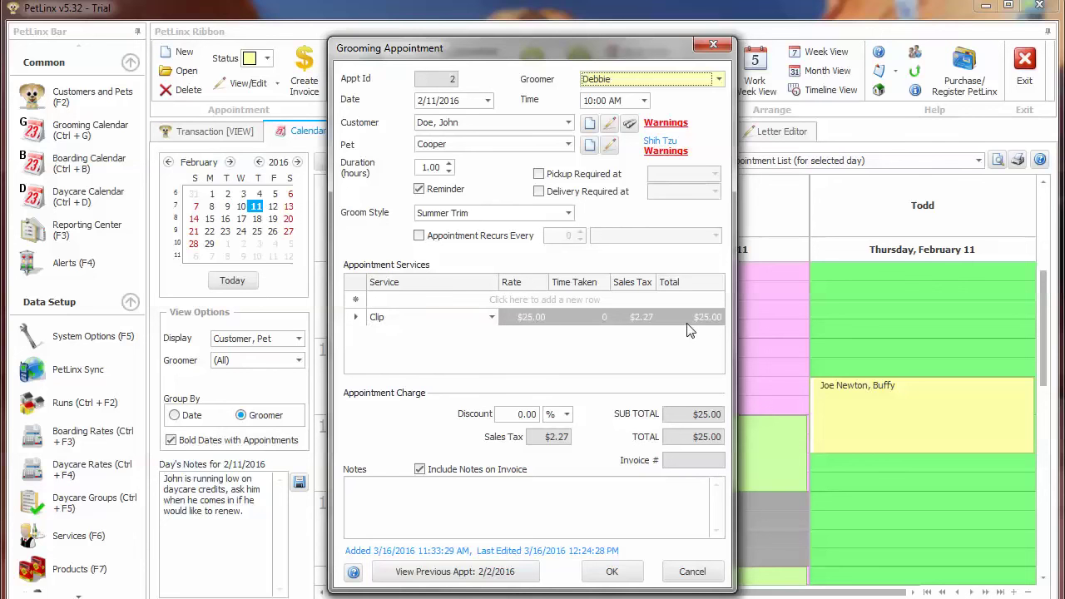
pyautogui.click(689, 574)
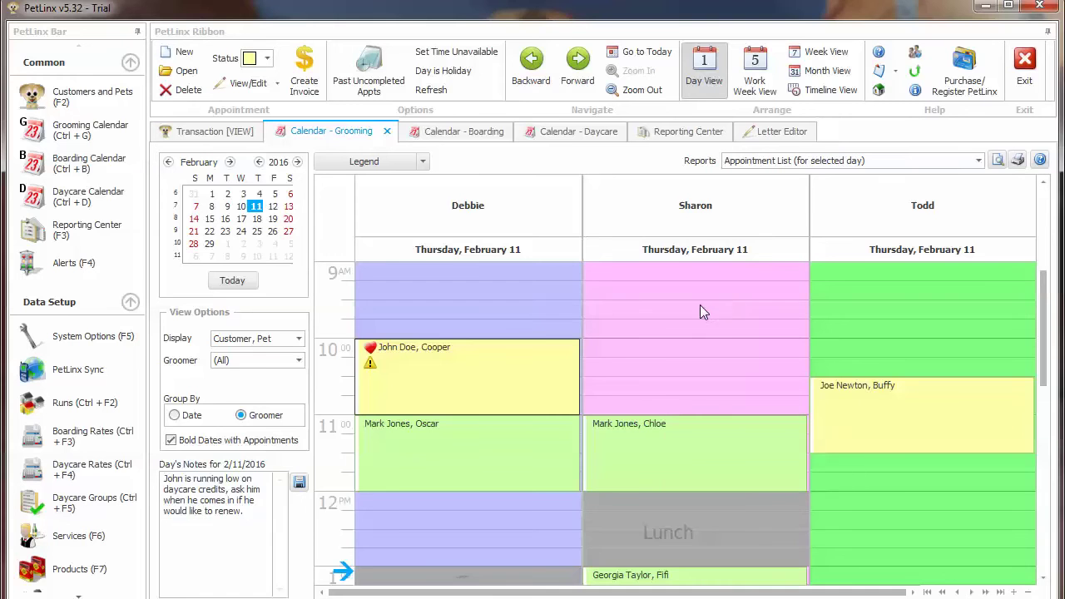
# View the grooming calendar by work week and by month, ending in the single-day view
pyautogui.click(757, 83)
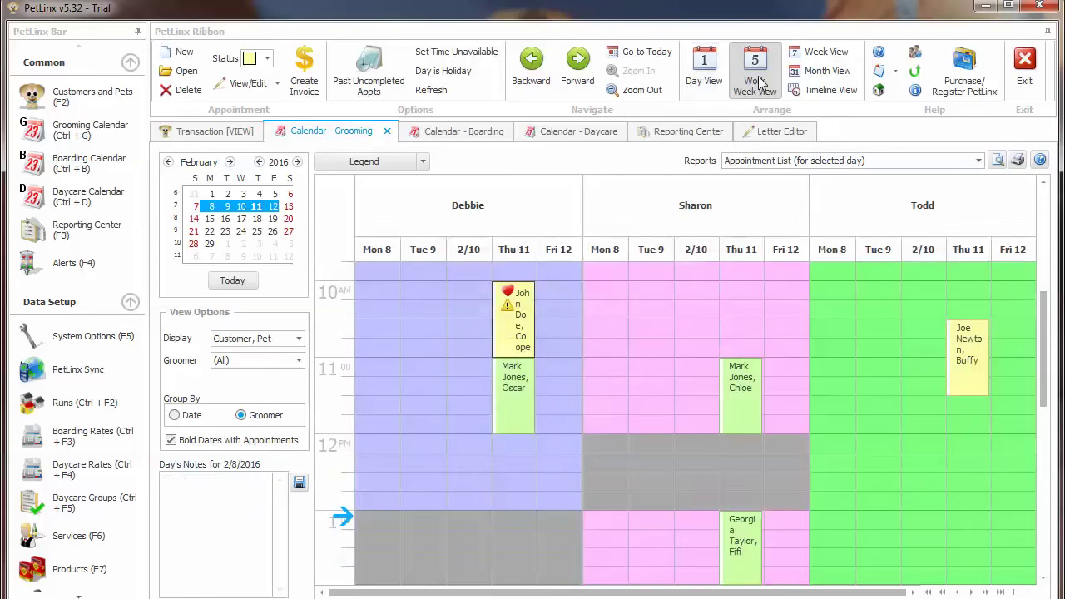
pyautogui.click(805, 71)
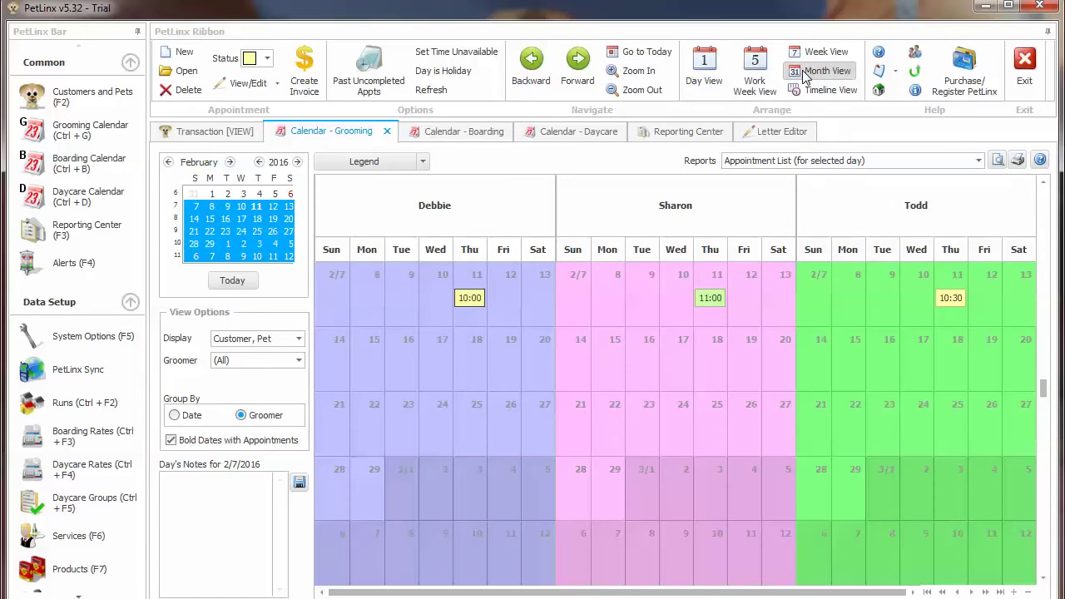
pyautogui.click(718, 79)
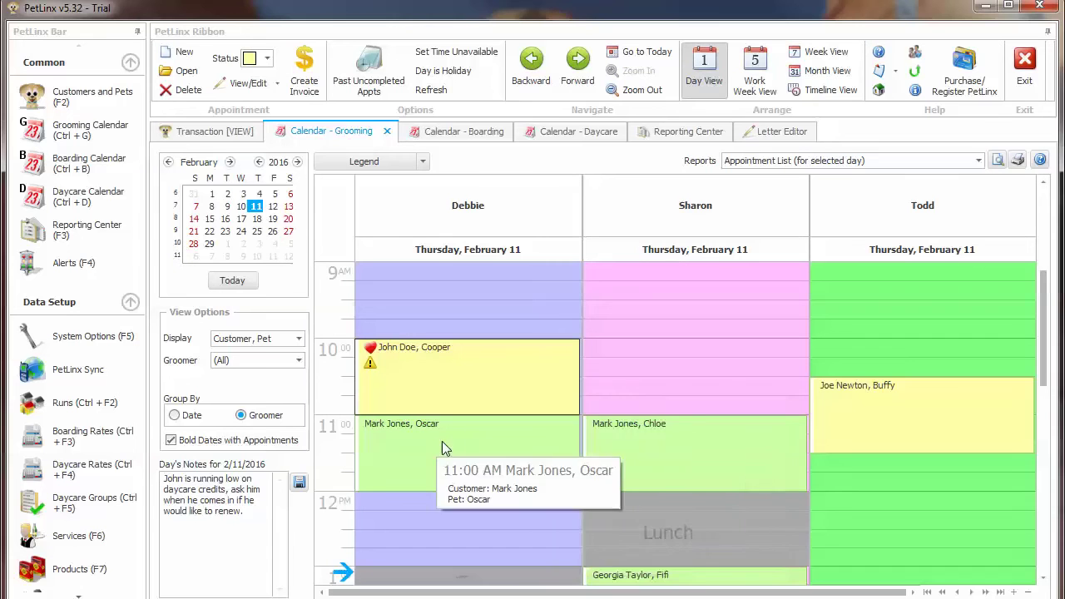
# Reassign Cooper's grooming appointment on February 11 to the middle groomer, keeping the 10:00 AM start
pyautogui.moveTo(396, 375)
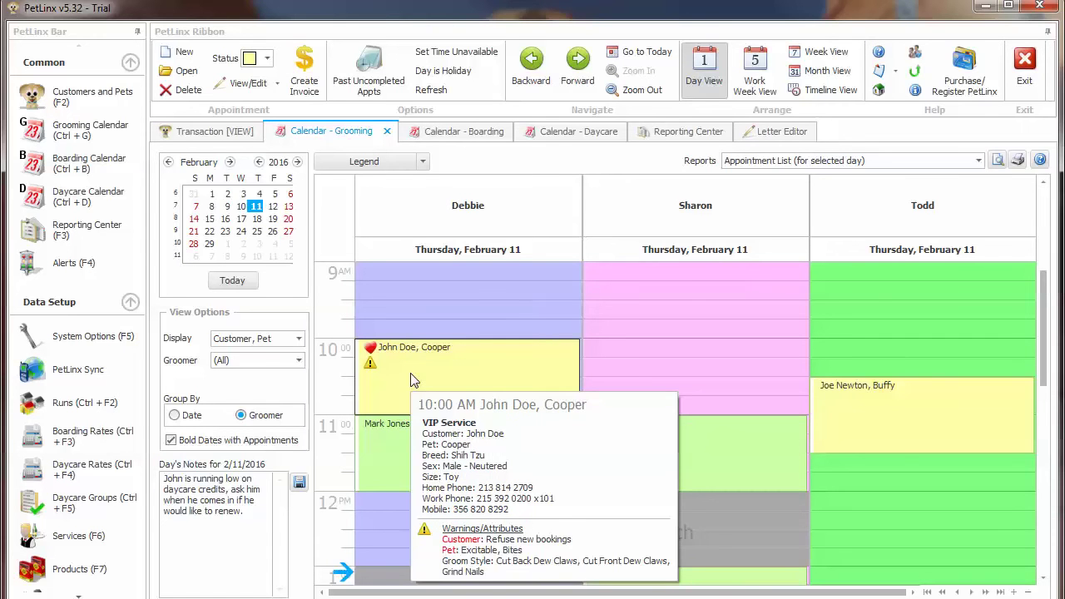
pyautogui.moveTo(413, 379); pyautogui.dragTo(639, 371)
pyautogui.click(607, 402)
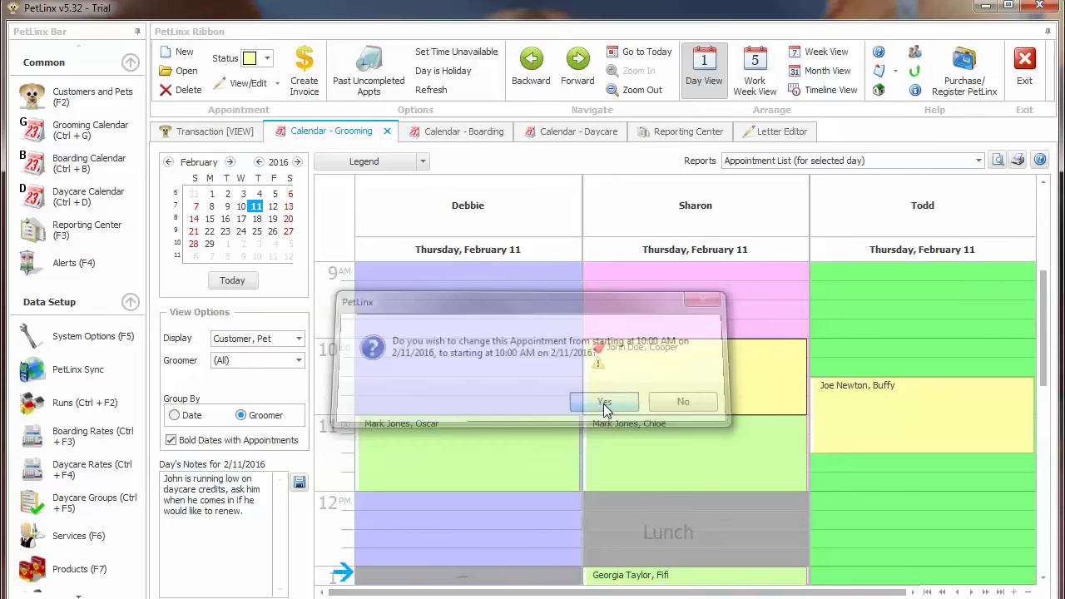
pyautogui.moveTo(656, 362)
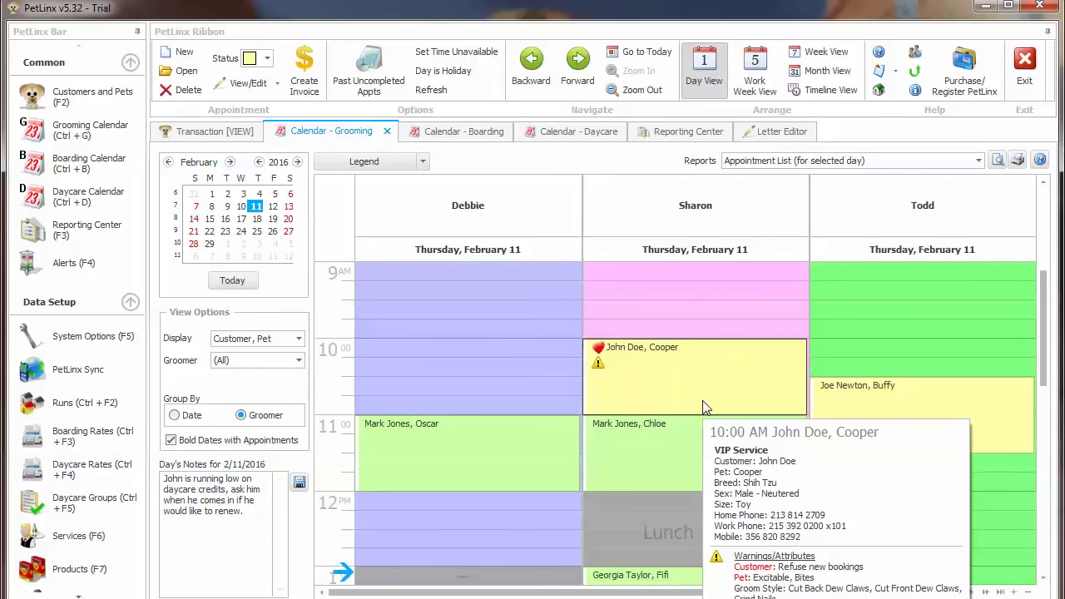
# Inspect Cooper and Tex's booking in run LRG01 on the boarding calendar and close it without changes
pyautogui.click(448, 138)
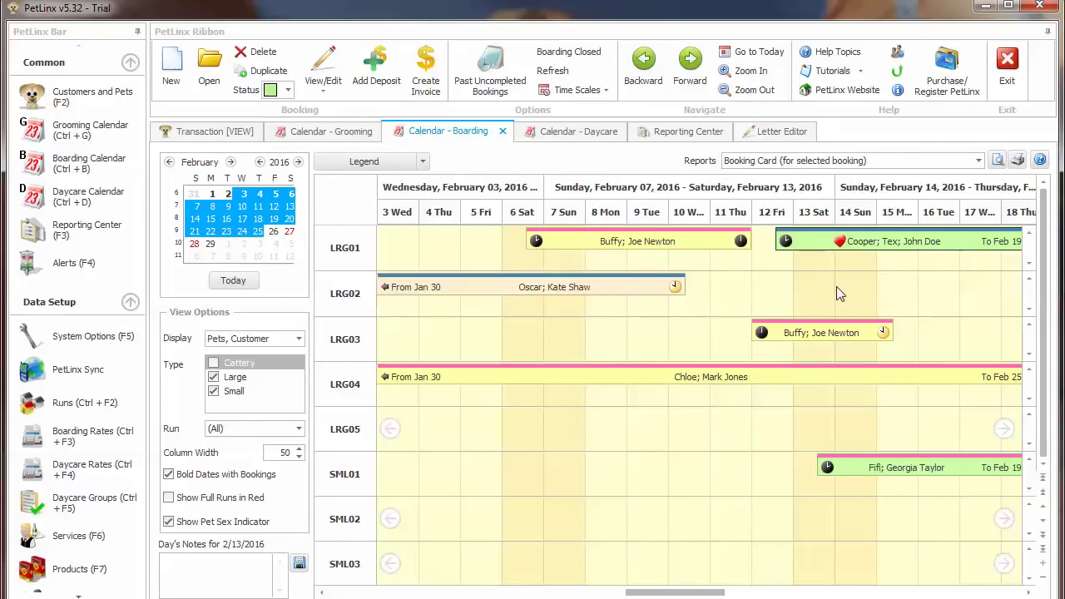
pyautogui.moveTo(718, 594); pyautogui.dragTo(728, 595)
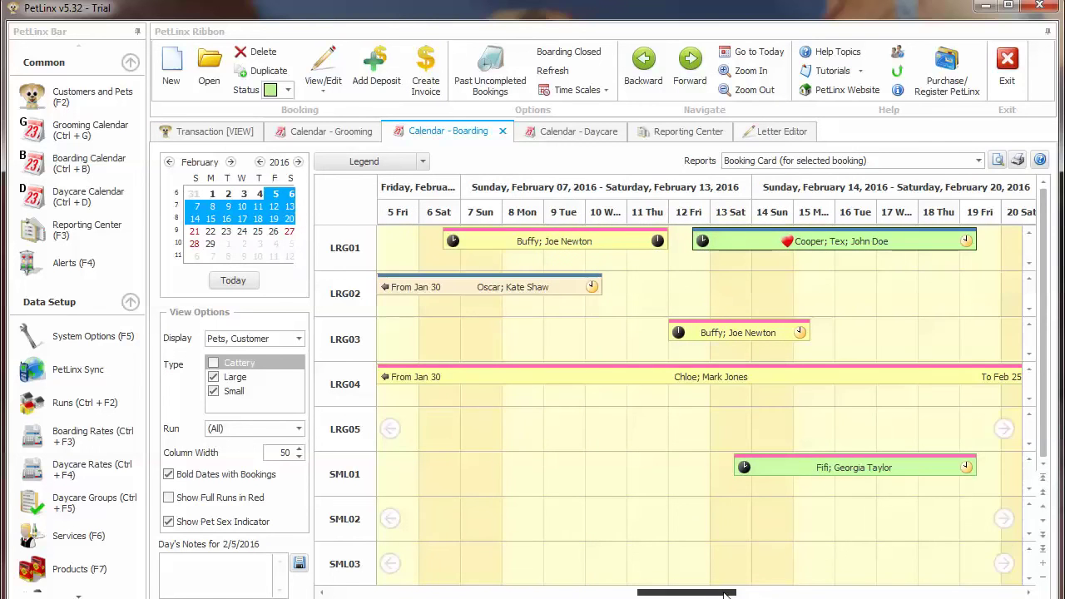
pyautogui.click(834, 240)
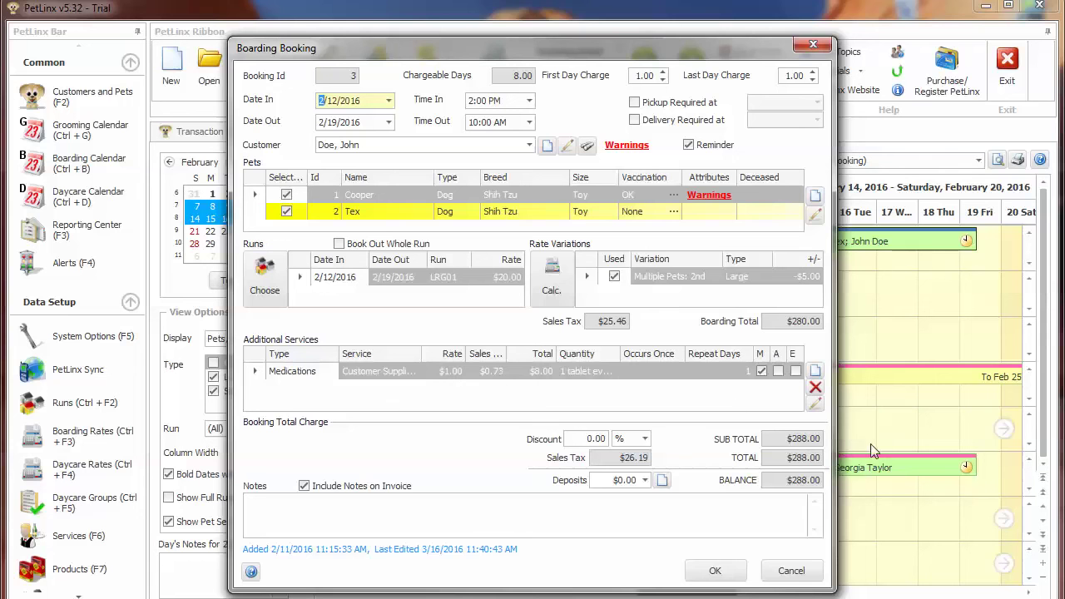
pyautogui.click(791, 505)
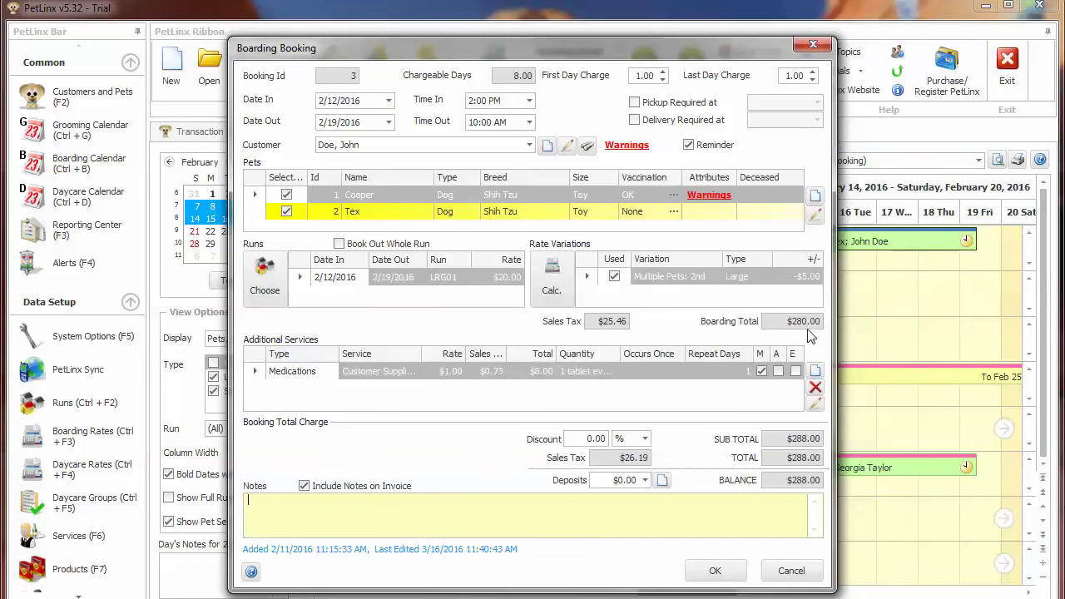
pyautogui.click(792, 571)
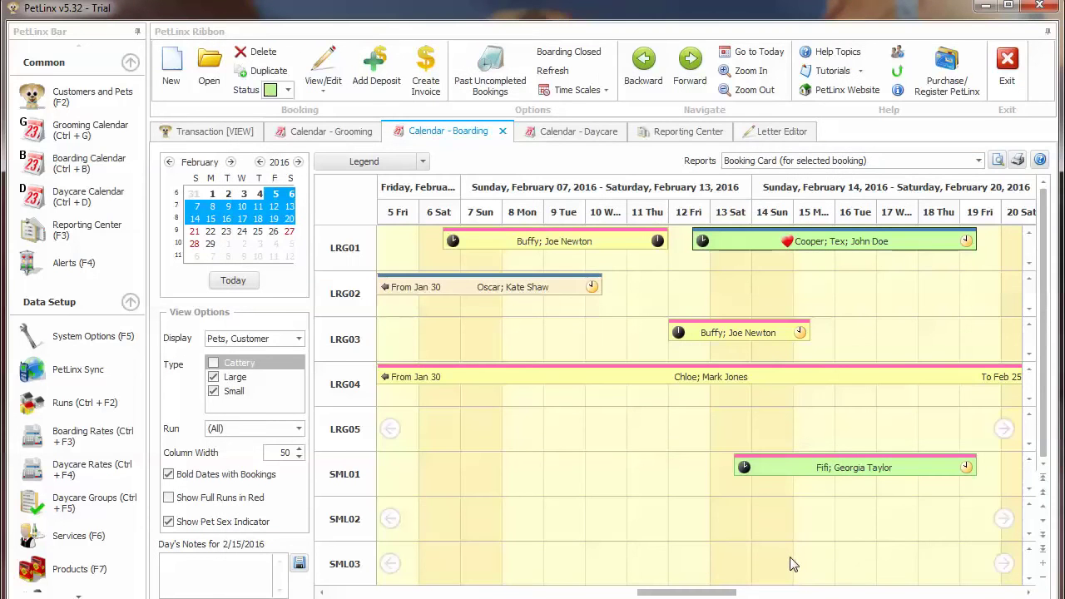
# Inspect Cooper and Tex's Group 1 booking on the daycare calendar, close it unchanged, and check its warnings
pyautogui.click(571, 134)
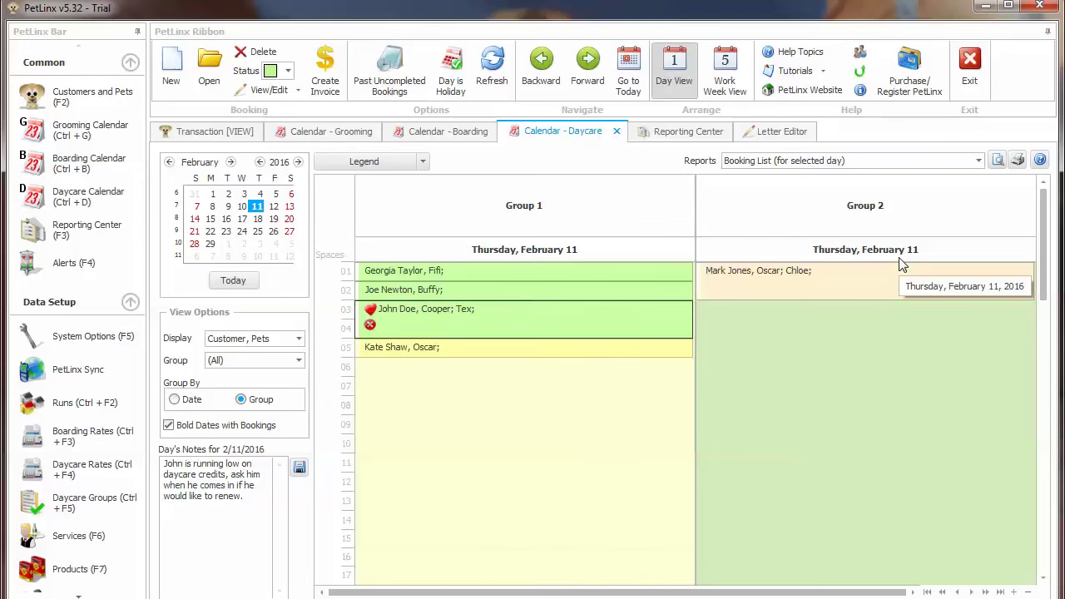
pyautogui.moveTo(485, 283)
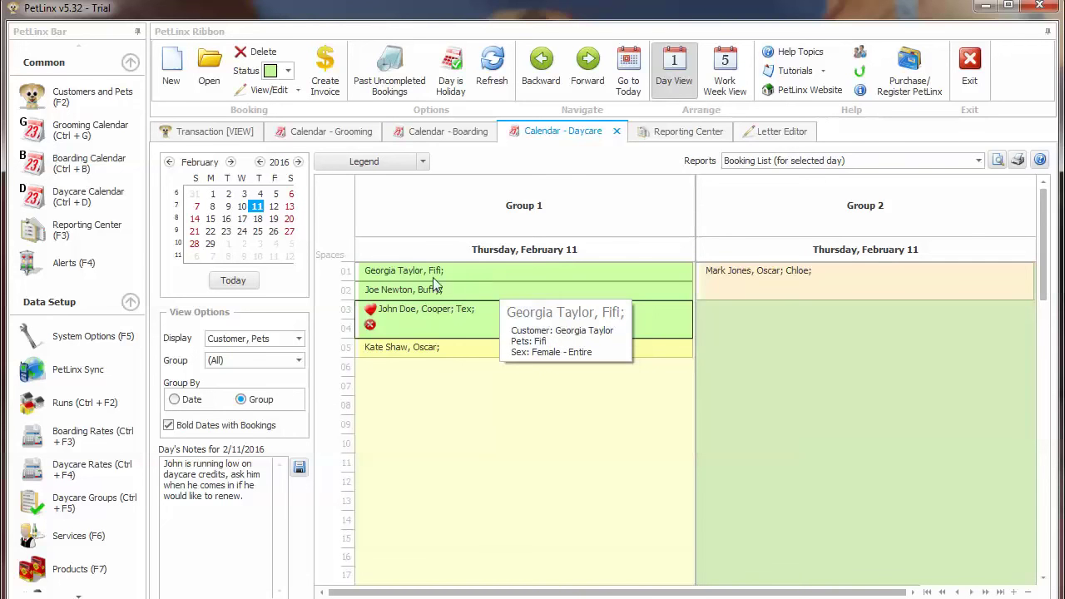
pyautogui.doubleClick(418, 329)
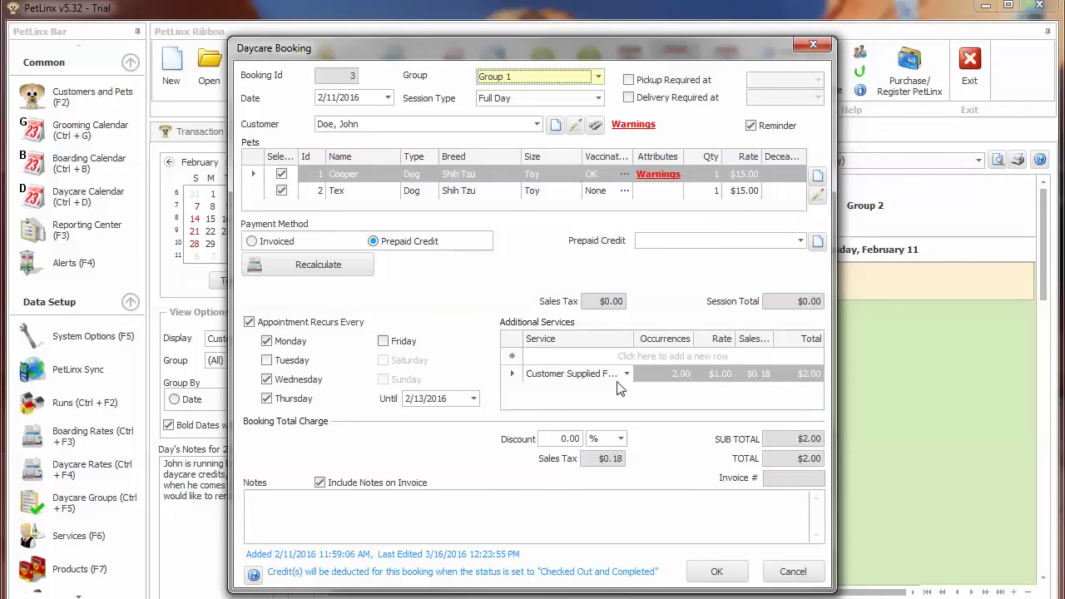
pyautogui.click(792, 572)
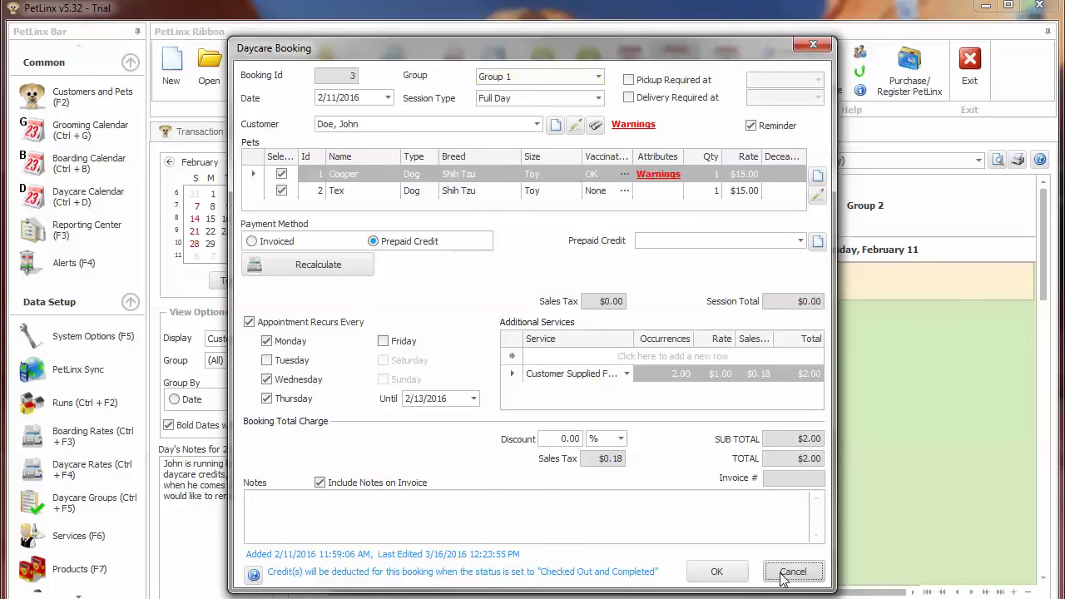
pyautogui.moveTo(432, 329)
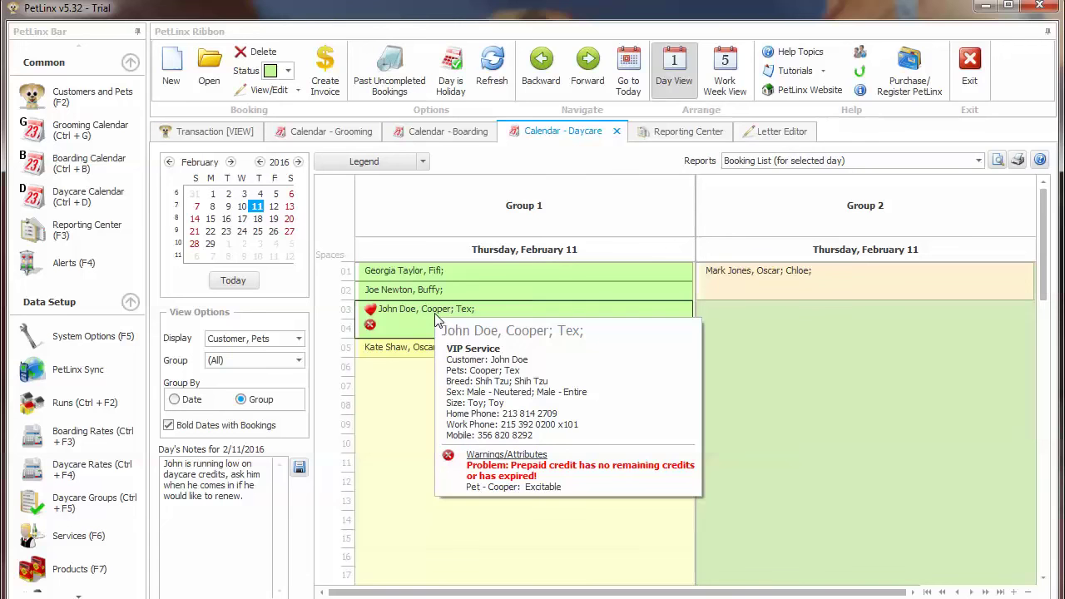
# Examine the Reporting Center's general, financial, grooming, boarding and daycare reports, plus the report version setup
pyautogui.click(651, 135)
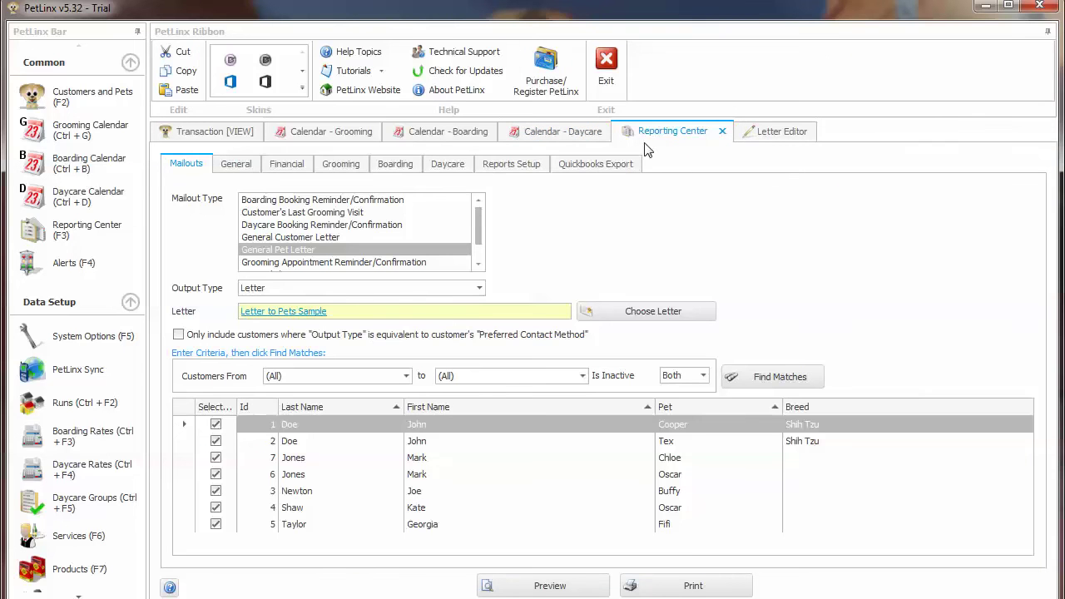
pyautogui.click(232, 169)
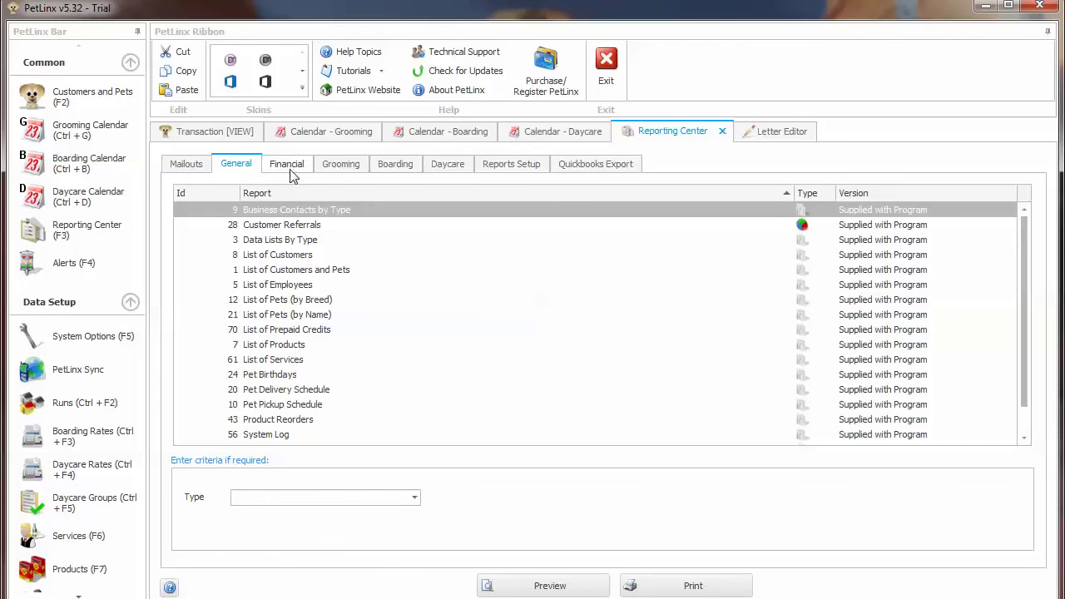
pyautogui.click(276, 258)
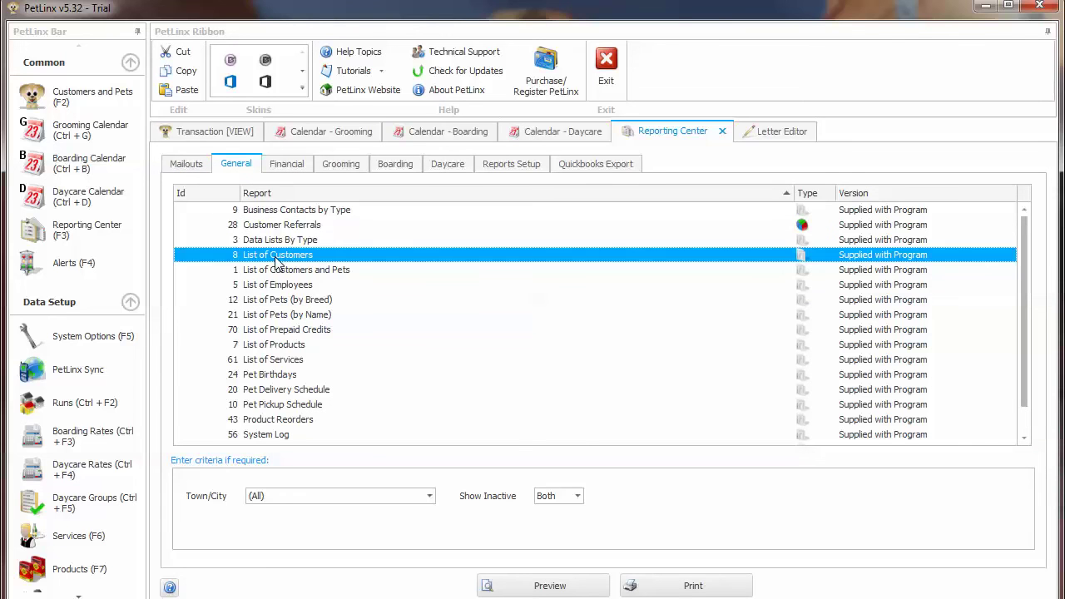
pyautogui.click(283, 167)
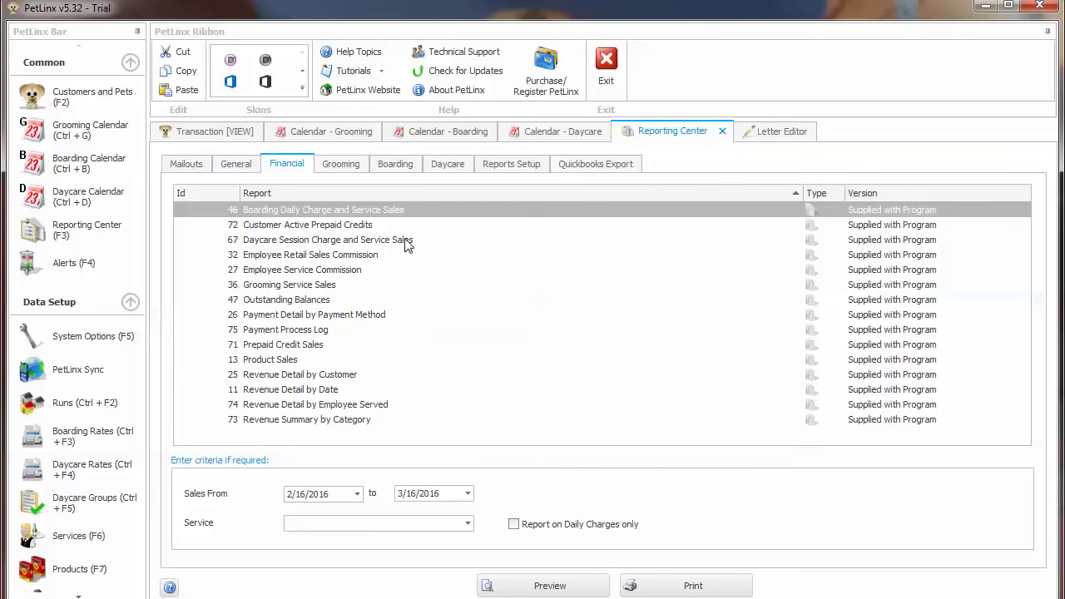
pyautogui.click(350, 170)
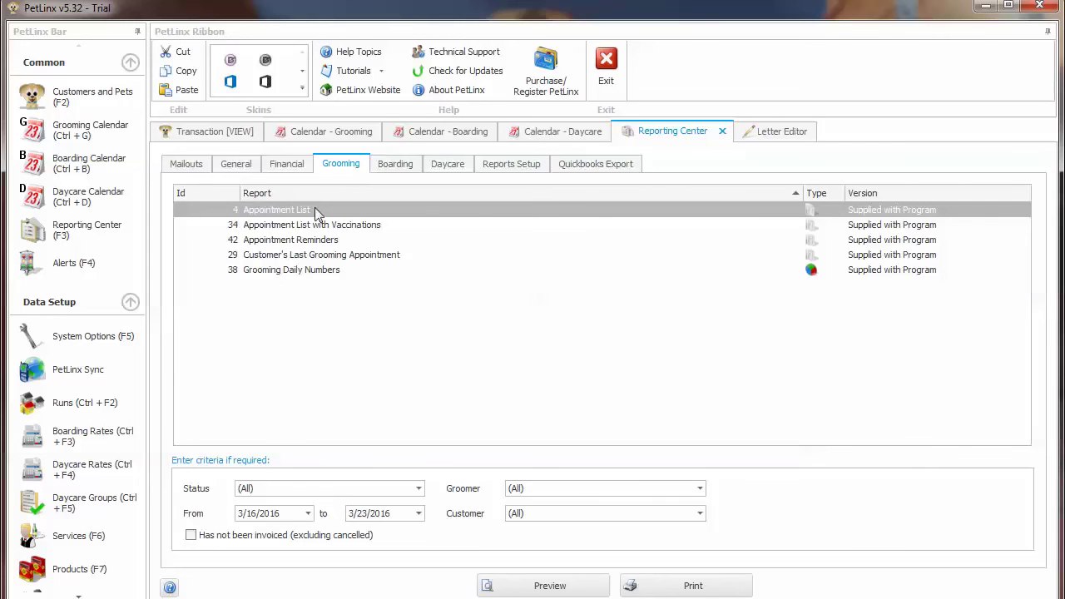
pyautogui.click(393, 170)
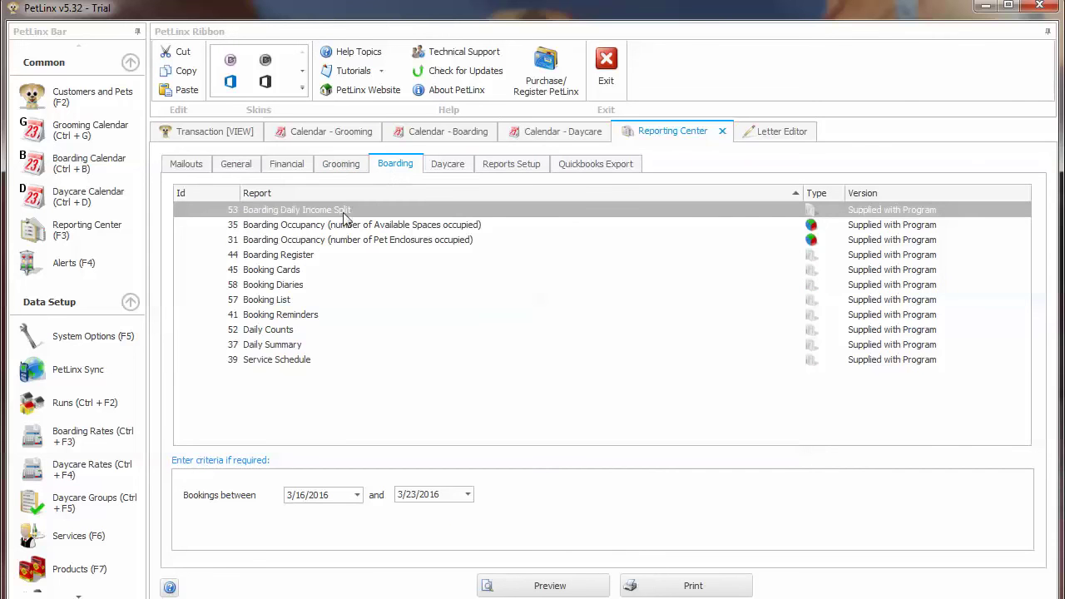
pyautogui.click(451, 167)
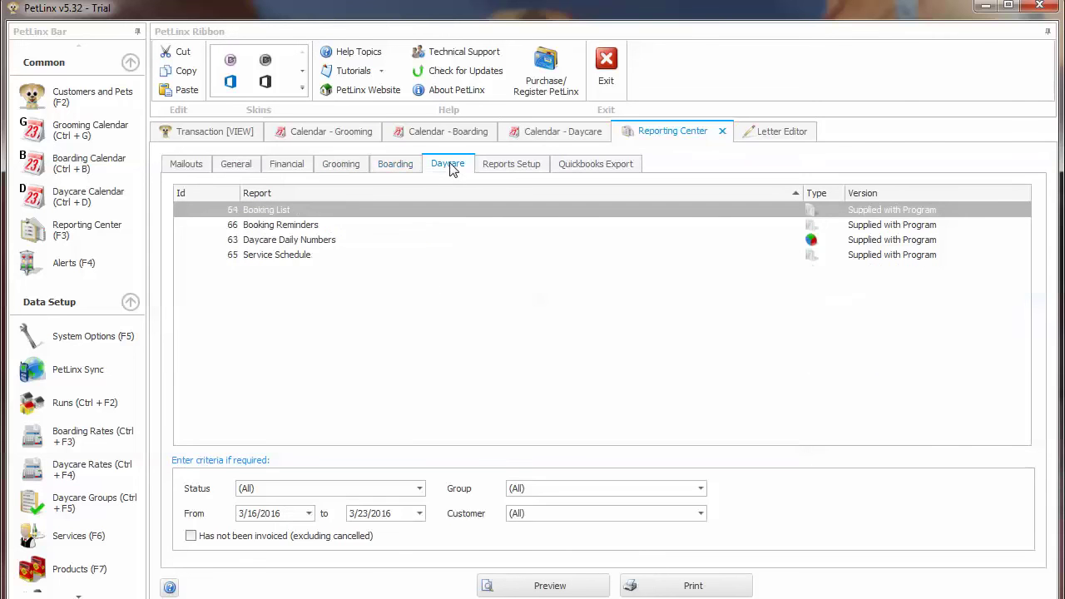
pyautogui.click(502, 168)
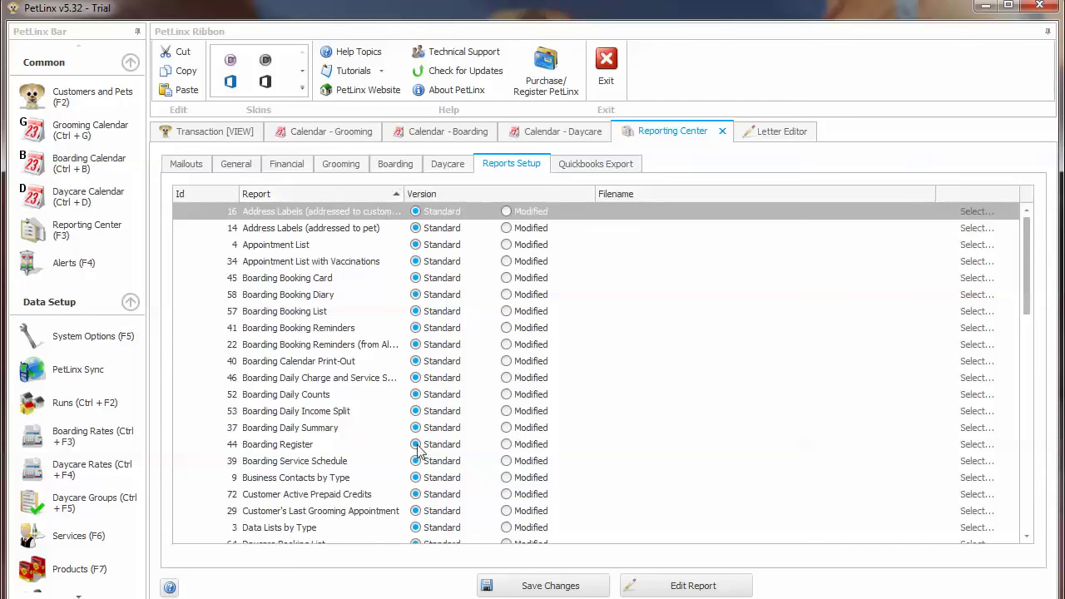
# Check the pet letter template in the Letter Editor and preview the General Pet Letter mailout
pyautogui.click(192, 167)
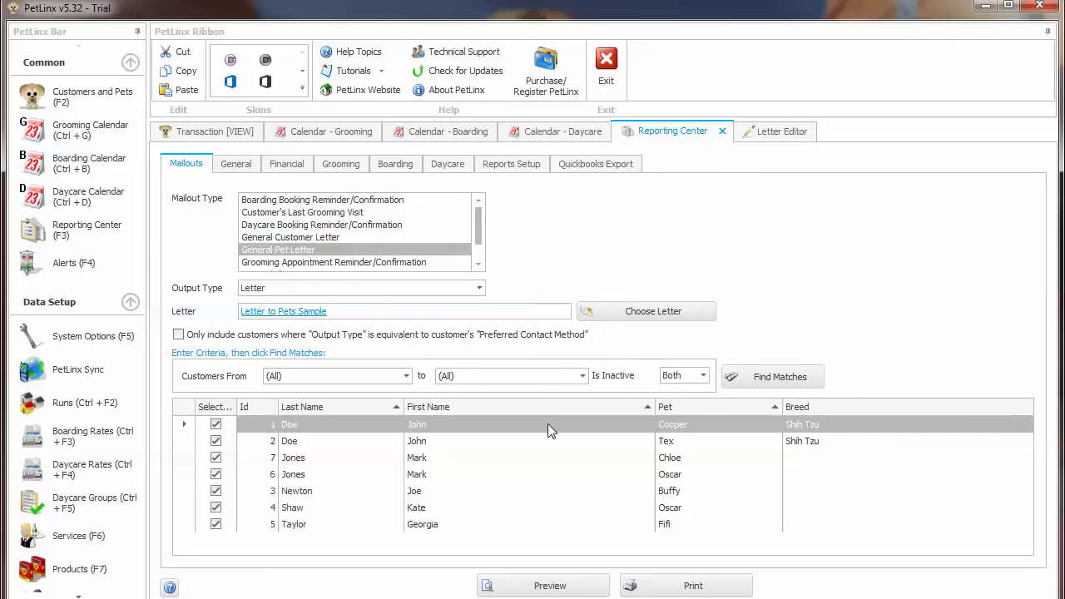
pyautogui.click(773, 133)
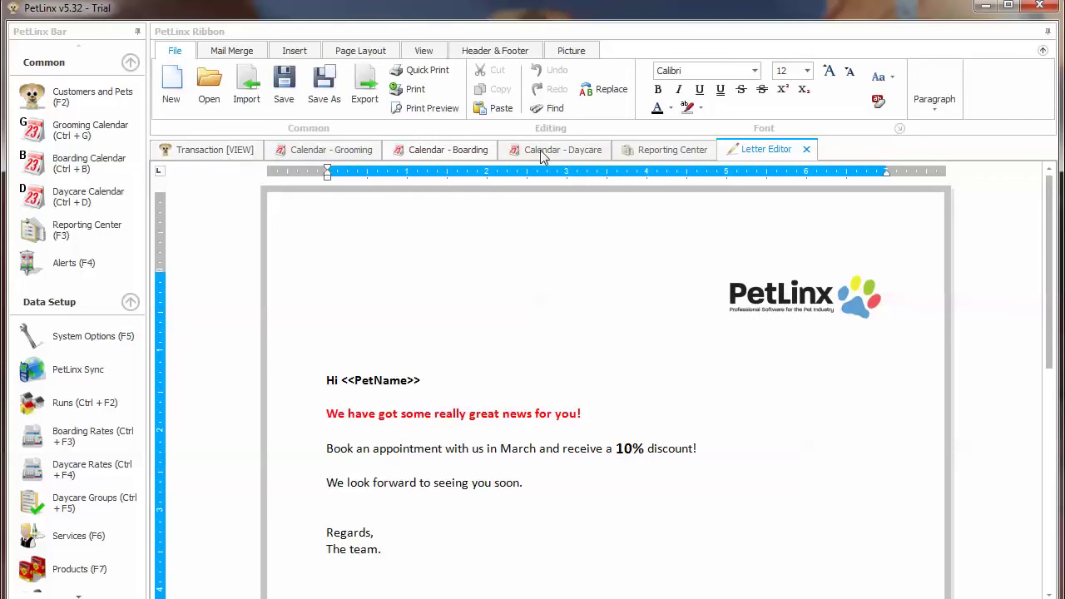
pyautogui.click(649, 152)
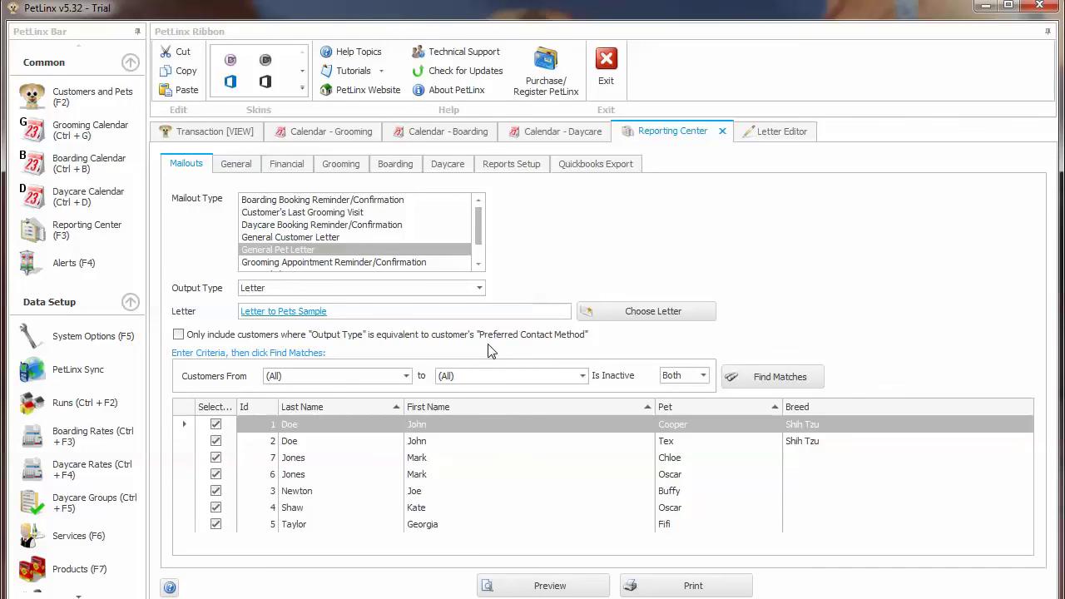
pyautogui.click(537, 586)
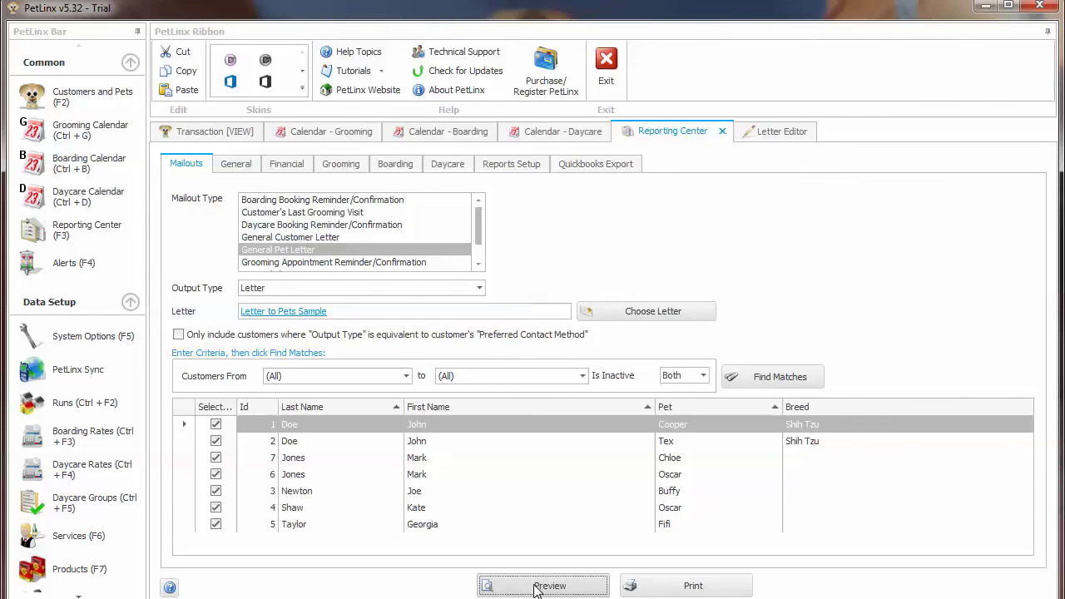